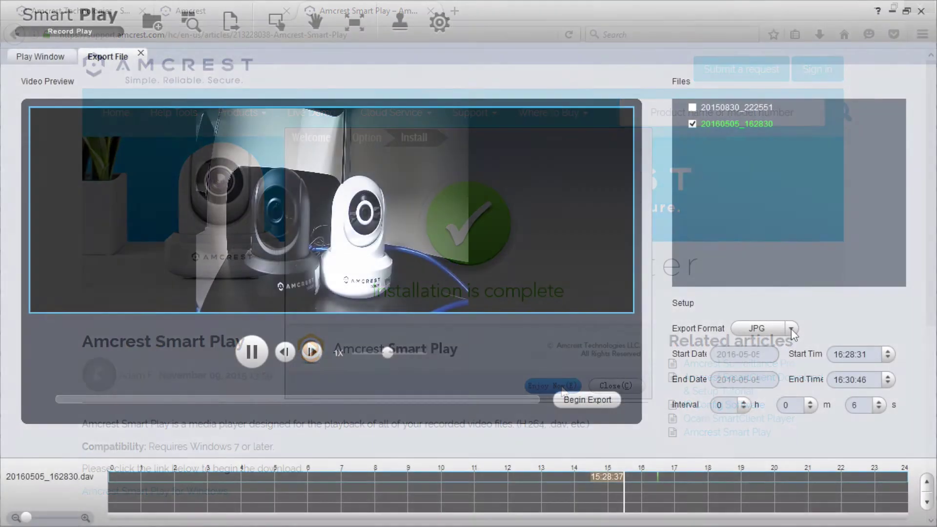
# - Export 20160505_162830 in AVI format, then play the exported video from the desktop
pyautogui.click(790, 328)
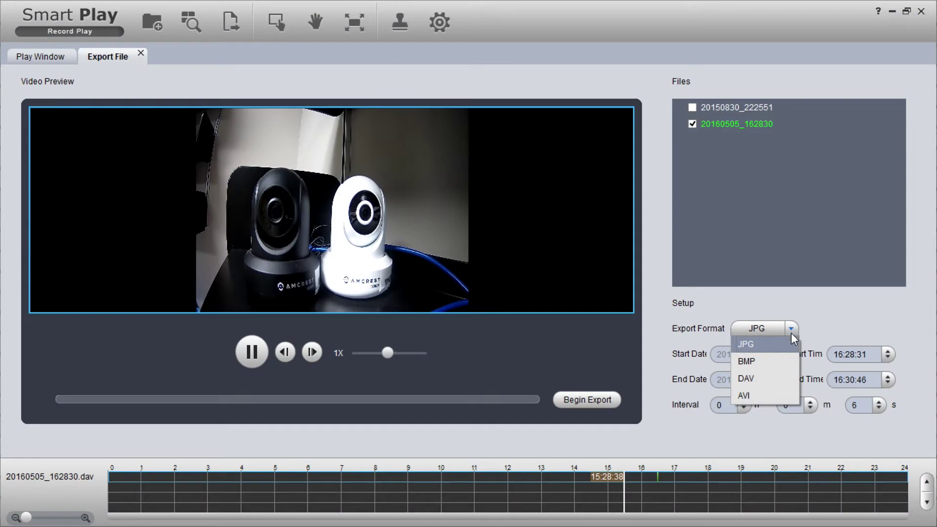
pyautogui.click(766, 394)
pyautogui.click(587, 399)
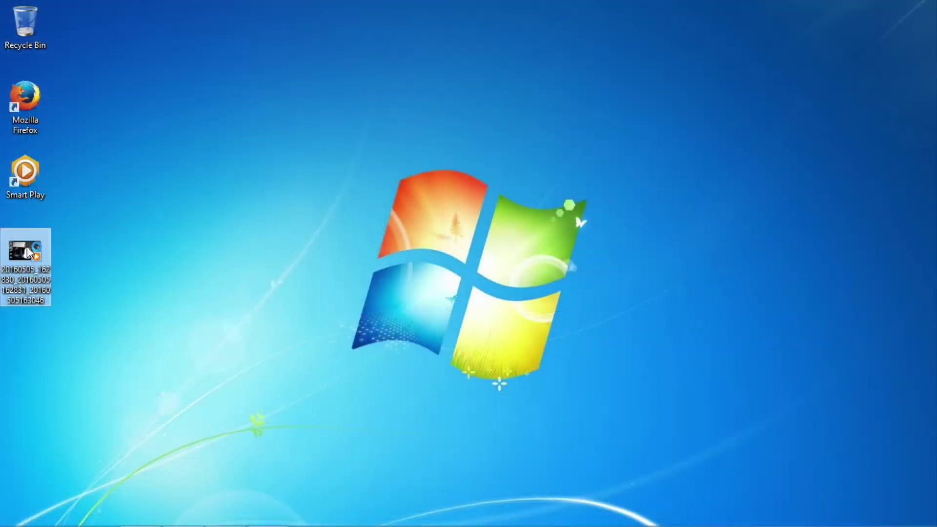
pyautogui.doubleClick(28, 247)
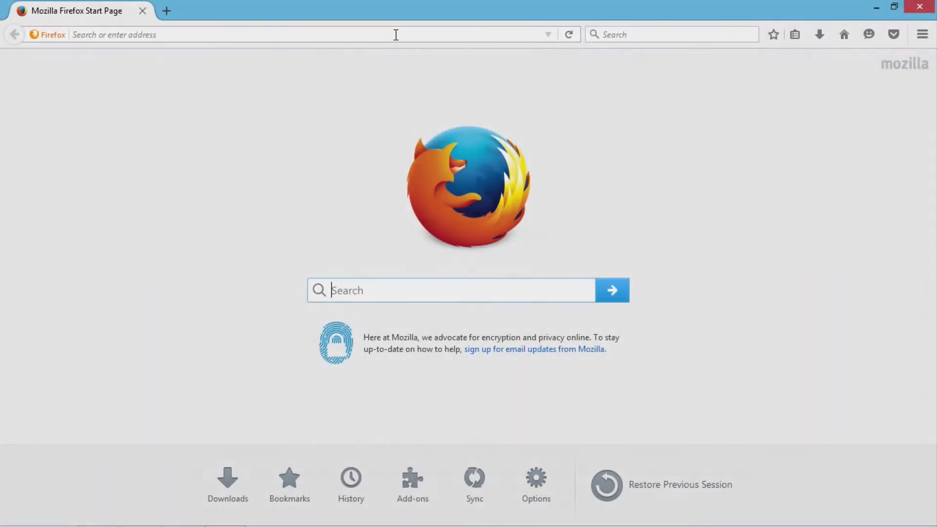
# - Load amcrest.com and go to the Amcrest Support Center
pyautogui.click(396, 34)
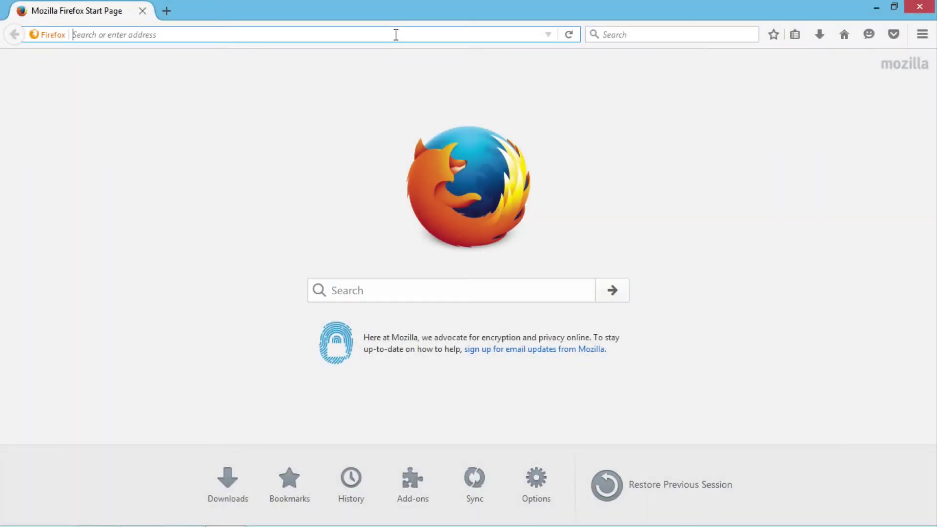
pyautogui.write('amcrest.com')
pyautogui.press('Return')
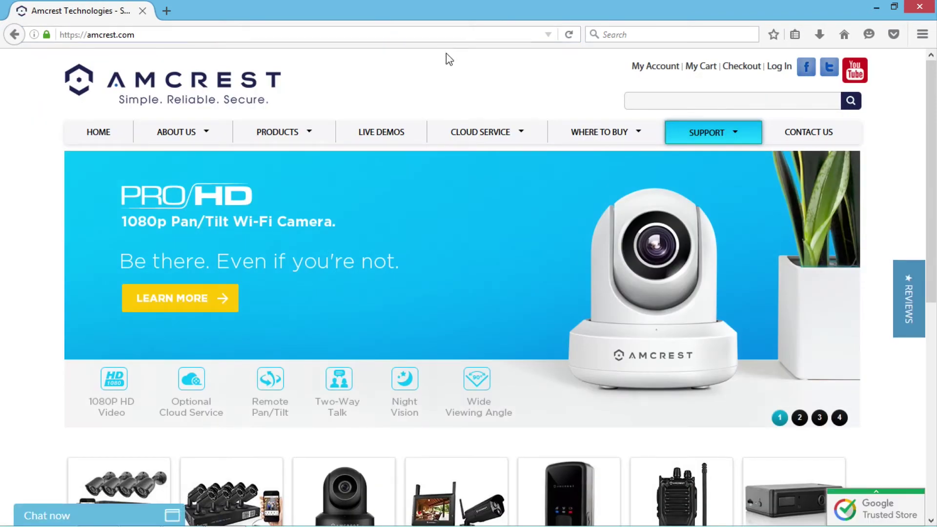
pyautogui.moveTo(738, 142)
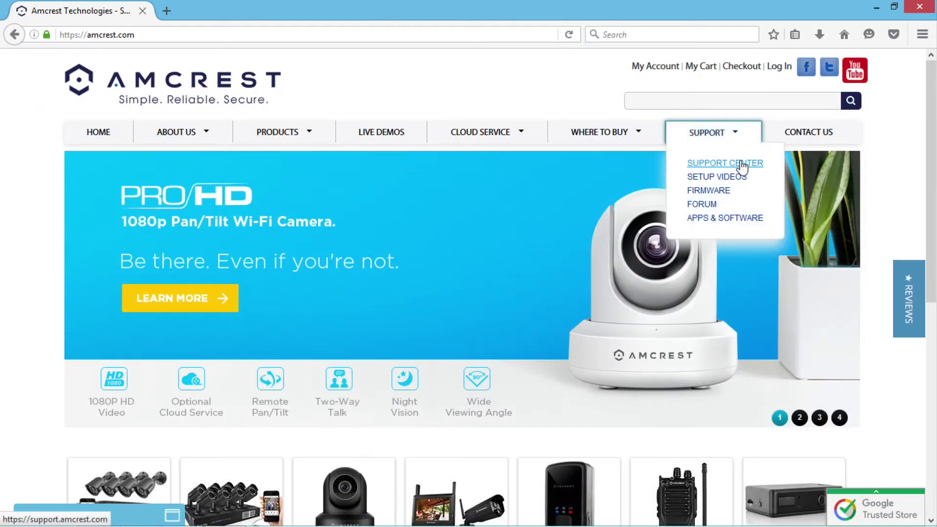
pyautogui.click(741, 164)
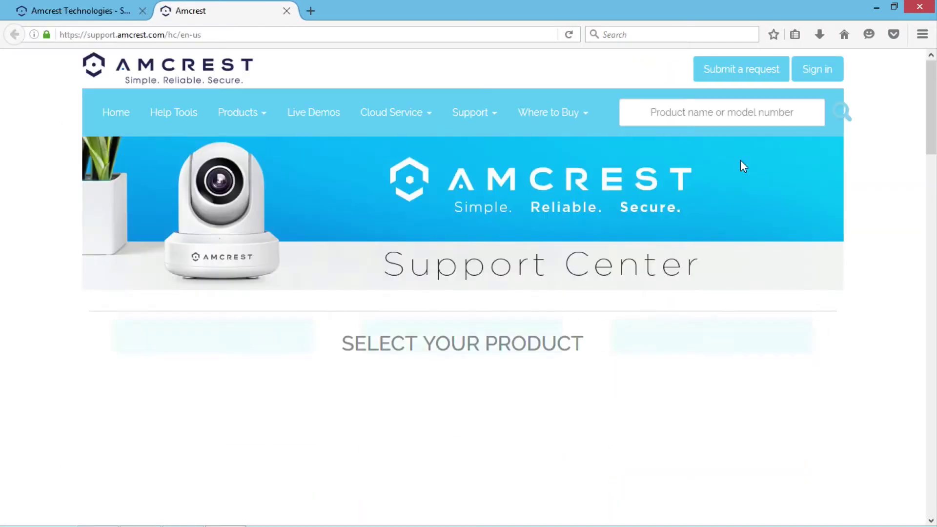
# - Open All Downloads and the Amcrest Smart Play article under PC/Windows
pyautogui.moveTo(491, 116)
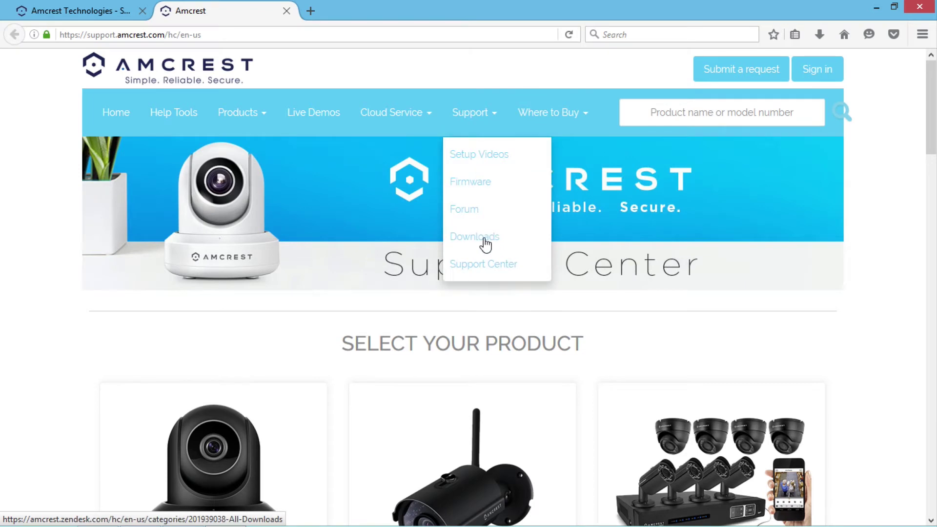
pyautogui.click(485, 237)
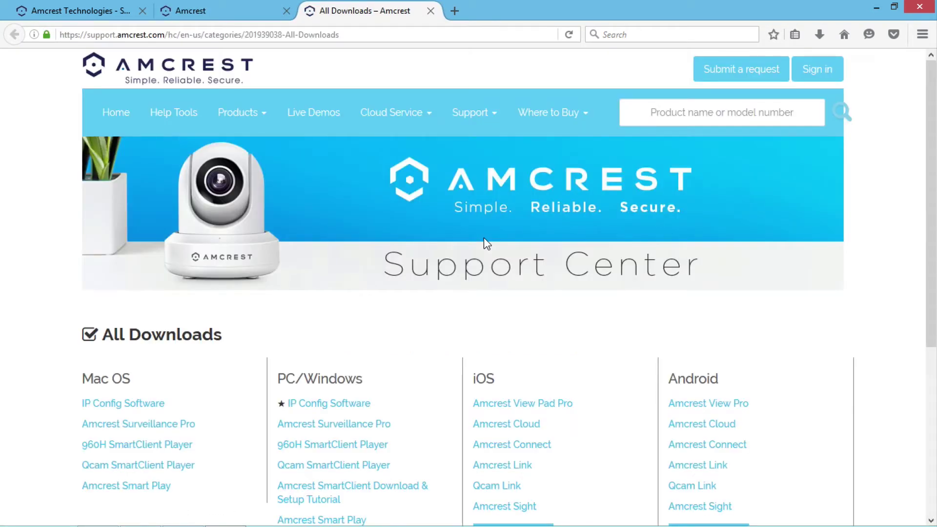
pyautogui.scroll(-3, 260, 346)
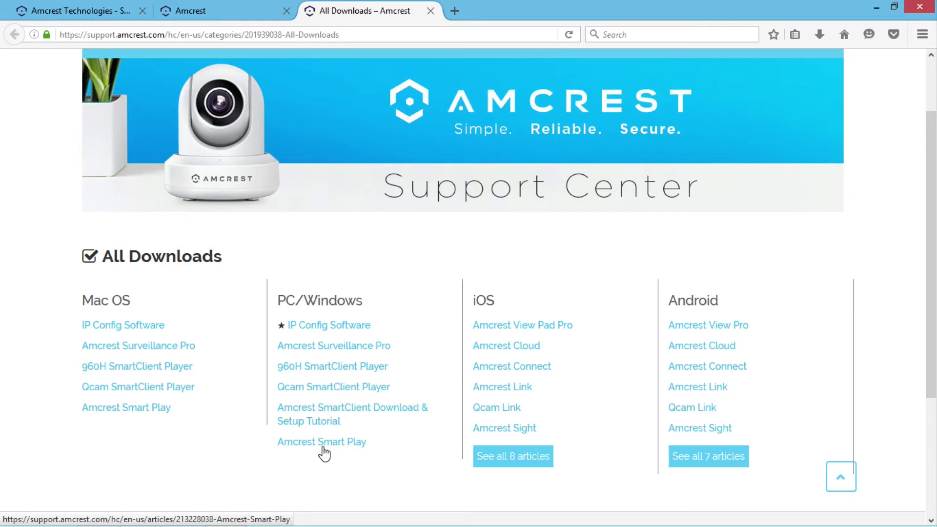
pyautogui.click(324, 449)
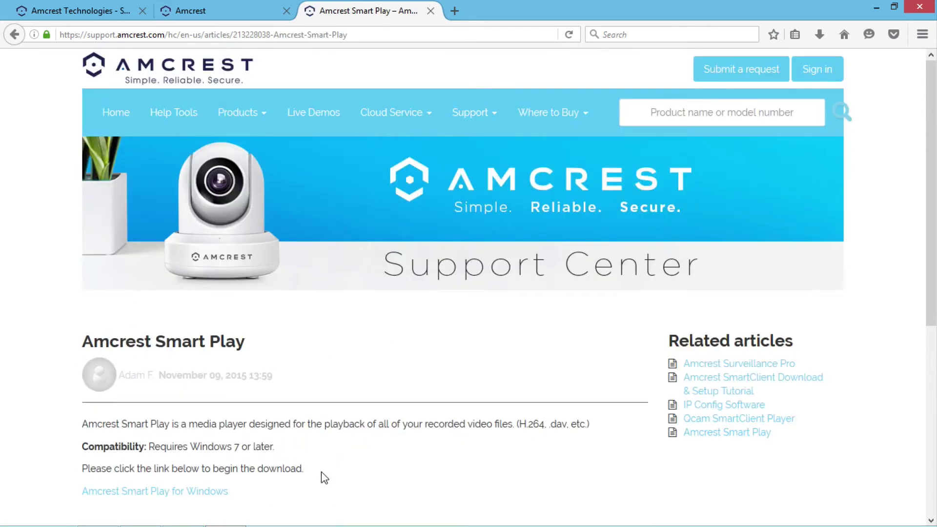
# - Save the 13.1 MB Amcrest_Smart_Play_Setup.exe and launch it from the Firefox downloads list
pyautogui.click(184, 492)
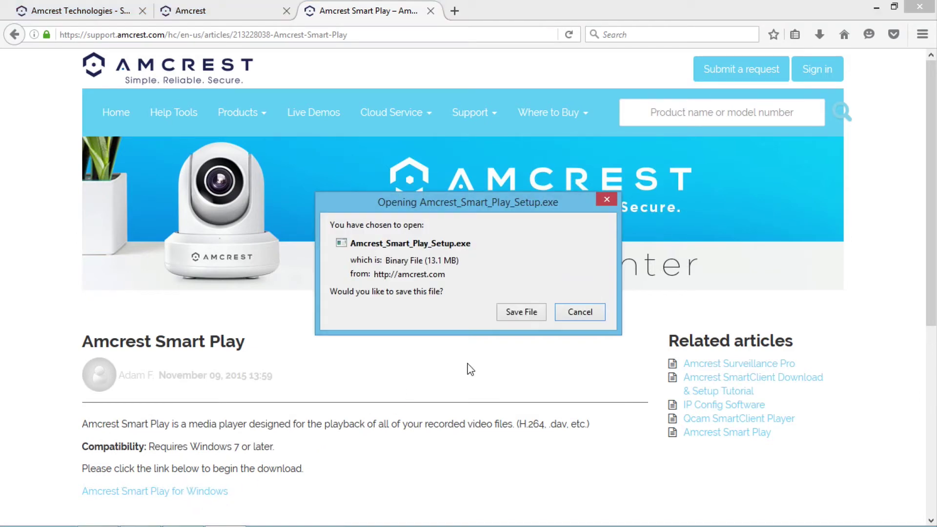
pyautogui.click(533, 317)
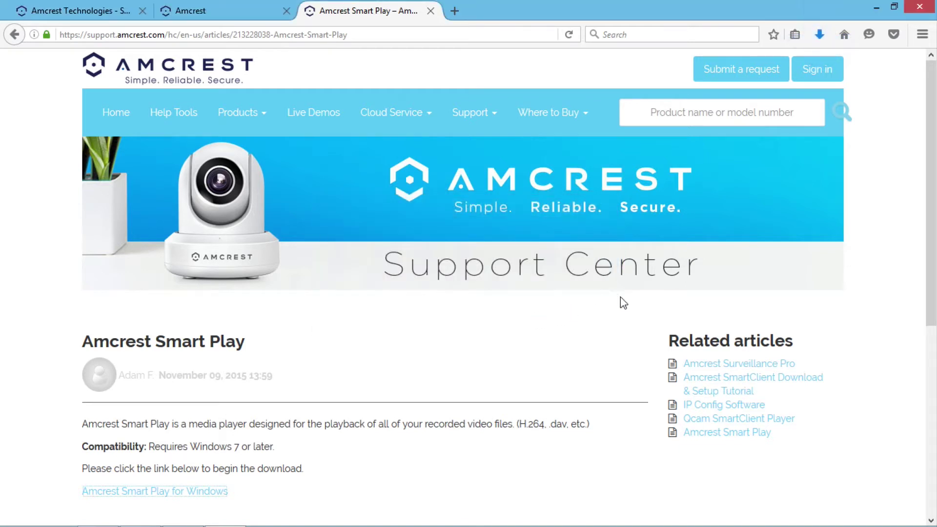
pyautogui.click(820, 35)
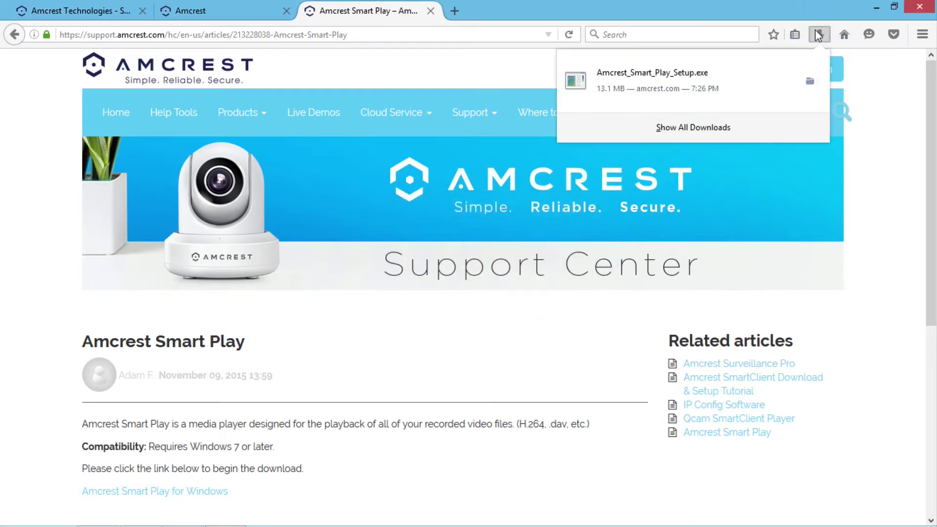
pyautogui.click(719, 96)
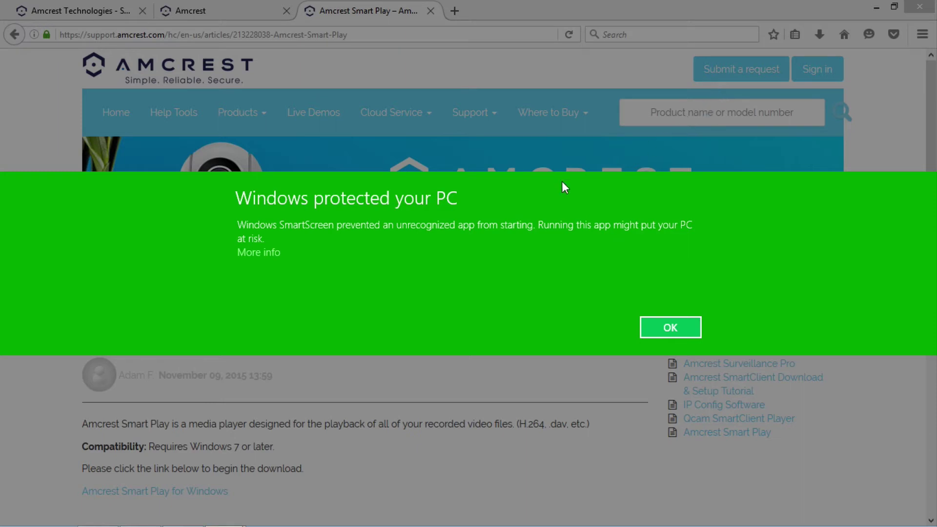
# - Run the installer anyway past the SmartScreen warning and approve the User Account Control prompt
pyautogui.click(260, 253)
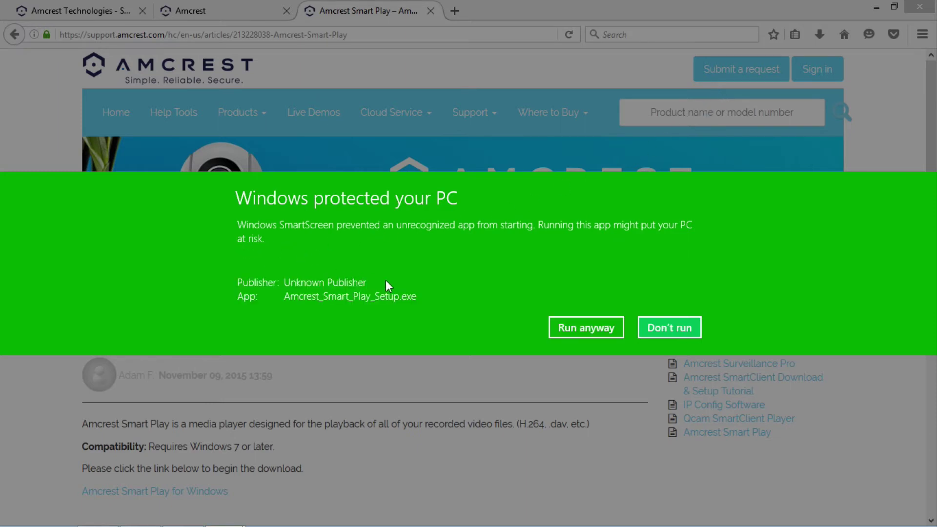
pyautogui.click(612, 324)
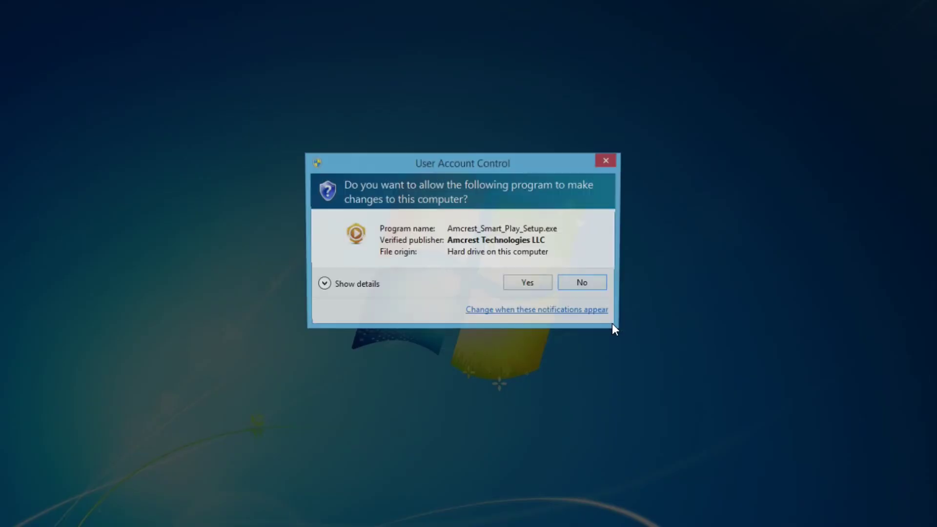
pyautogui.click(530, 285)
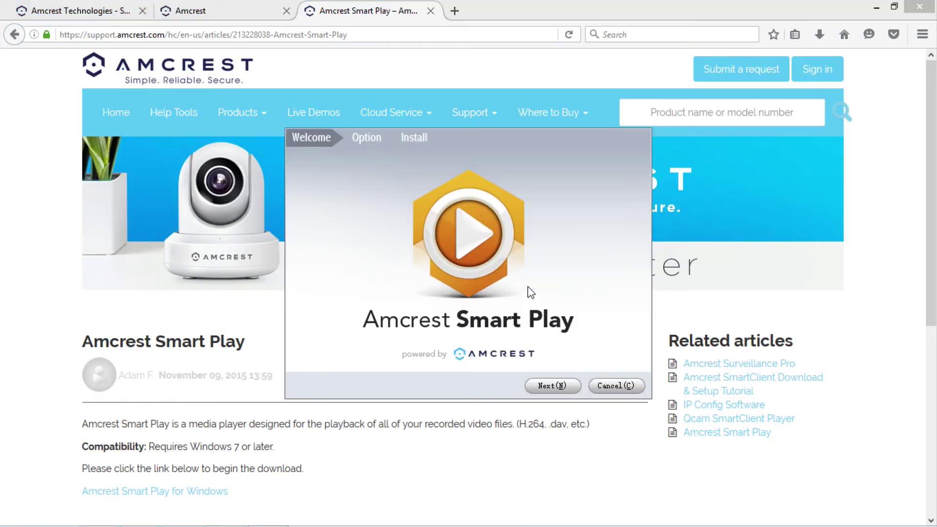
# - Accept the licence, install to C:\Program Files (x86)\Smart Play, and start the player
pyautogui.click(554, 386)
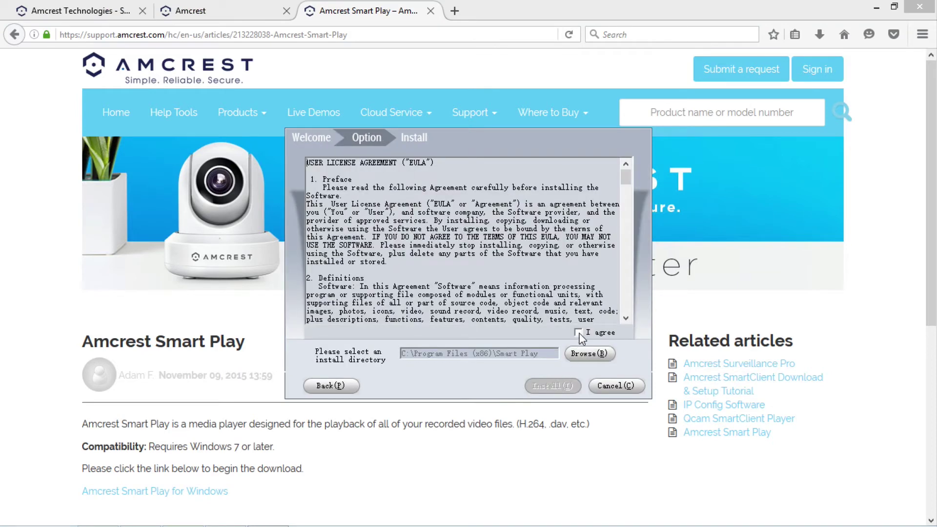
pyautogui.click(578, 333)
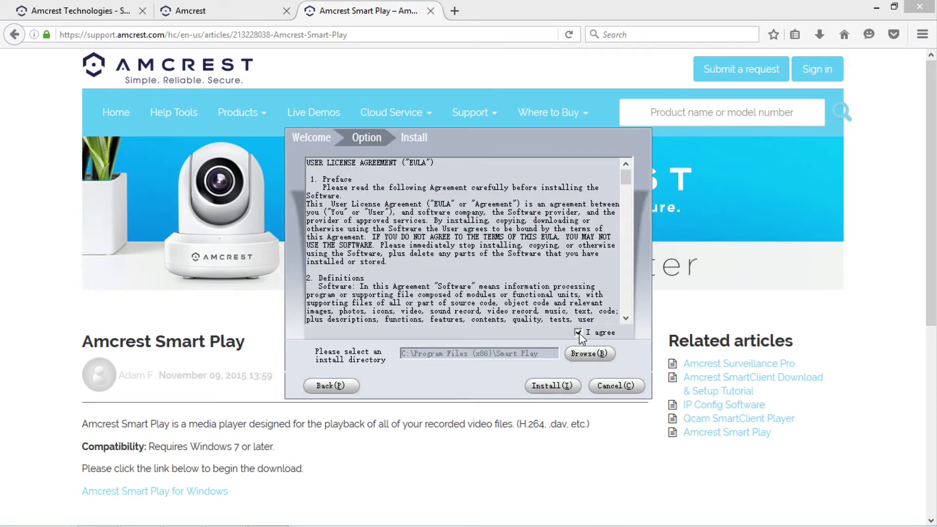
pyautogui.click(562, 386)
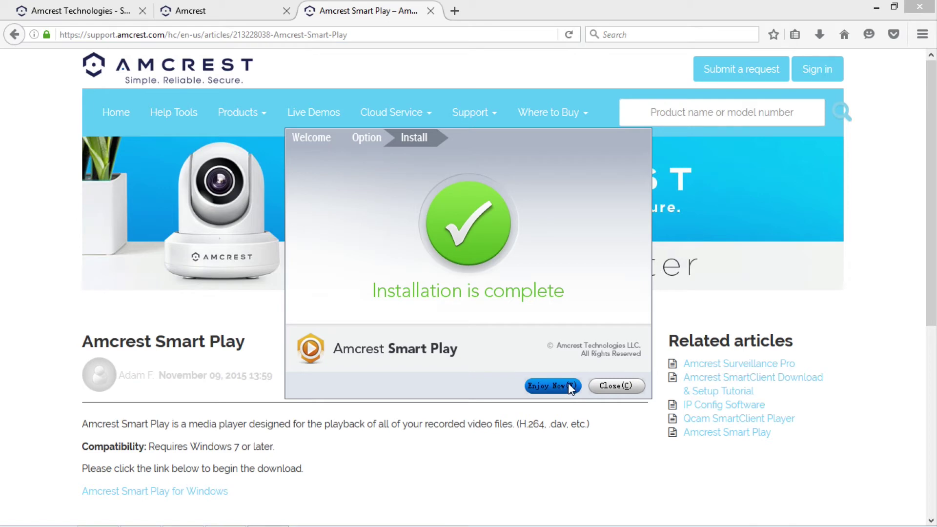
pyautogui.click(569, 386)
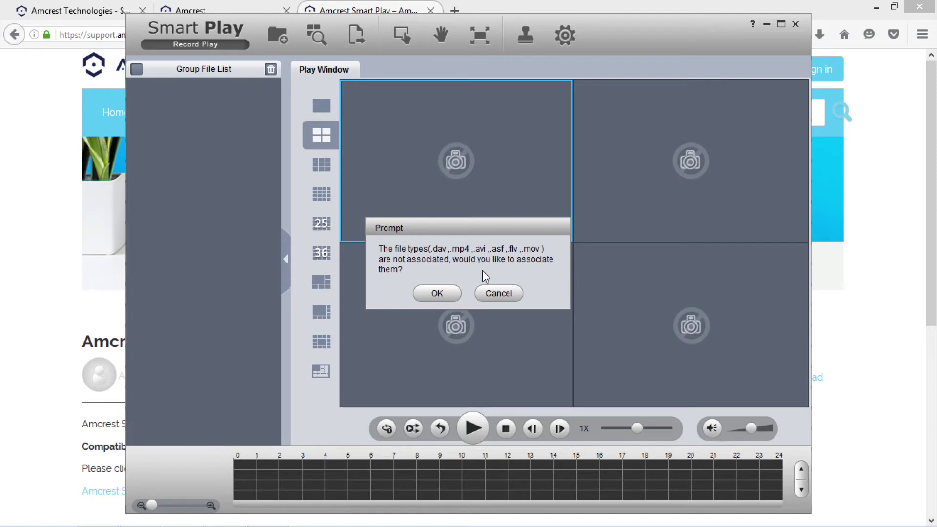
# - Decline associating .dav, .mp4, .avi and other video types, and maximize the Smart Play window
pyautogui.click(503, 296)
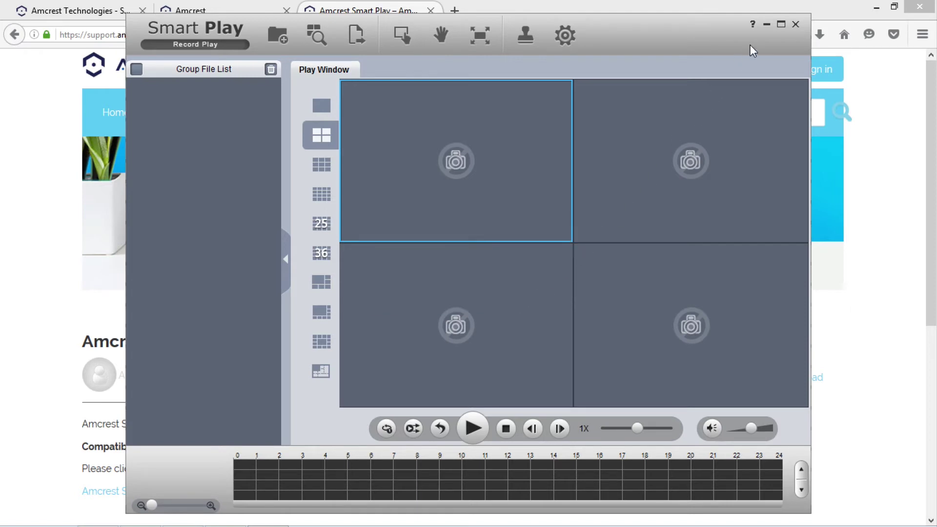
pyautogui.click(780, 25)
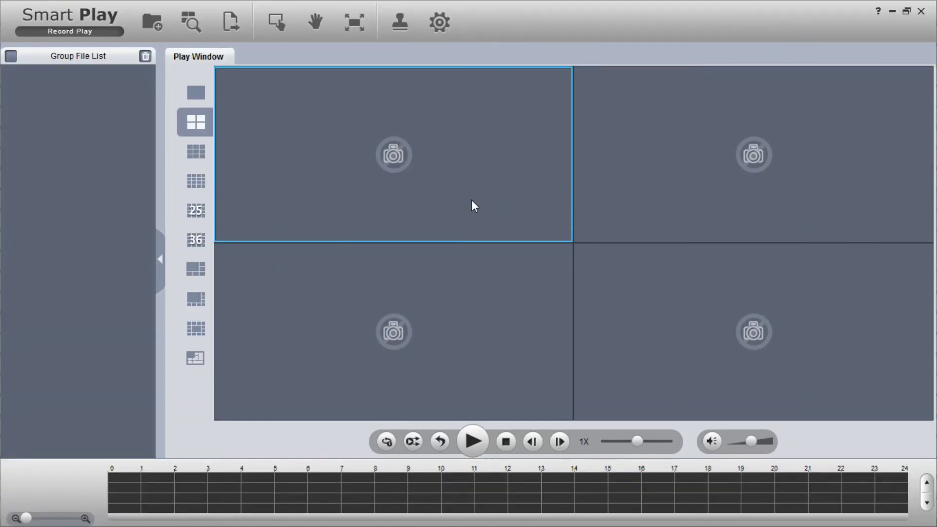
# - Add 20160505_162830.dav from the Video folder so it plays in the first pane
pyautogui.click(156, 25)
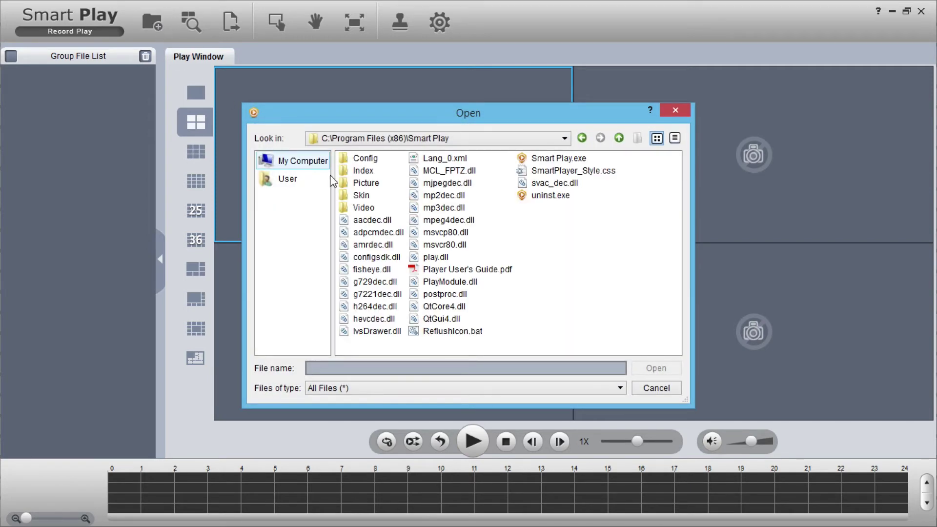
pyautogui.doubleClick(365, 207)
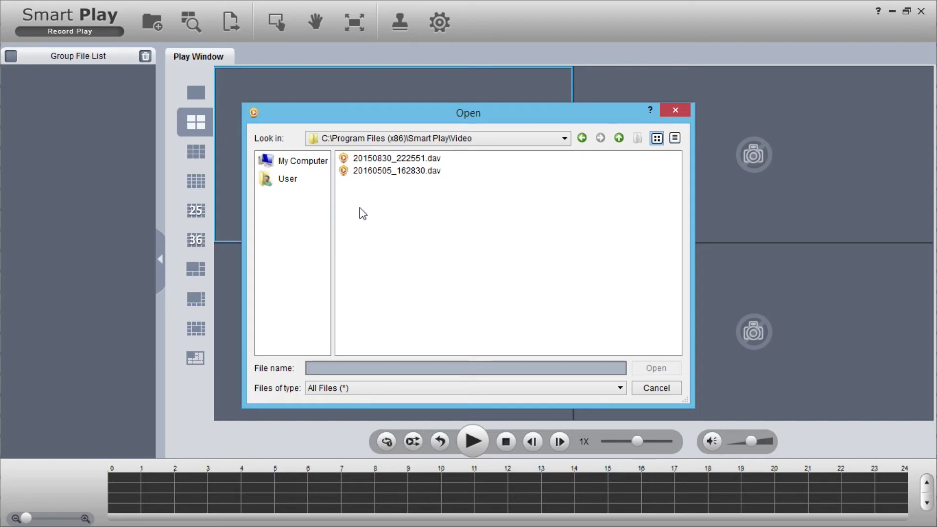
pyautogui.click(380, 172)
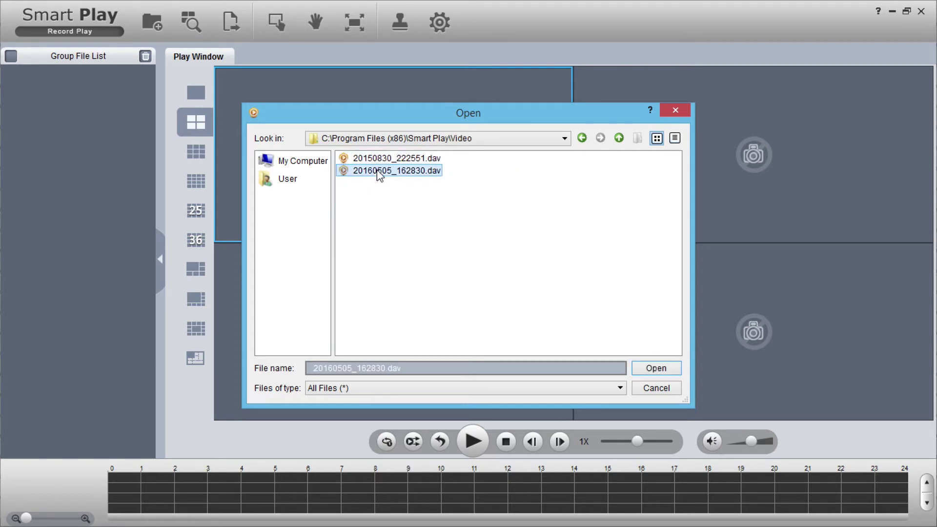
pyautogui.click(653, 369)
pyautogui.moveTo(472, 166)
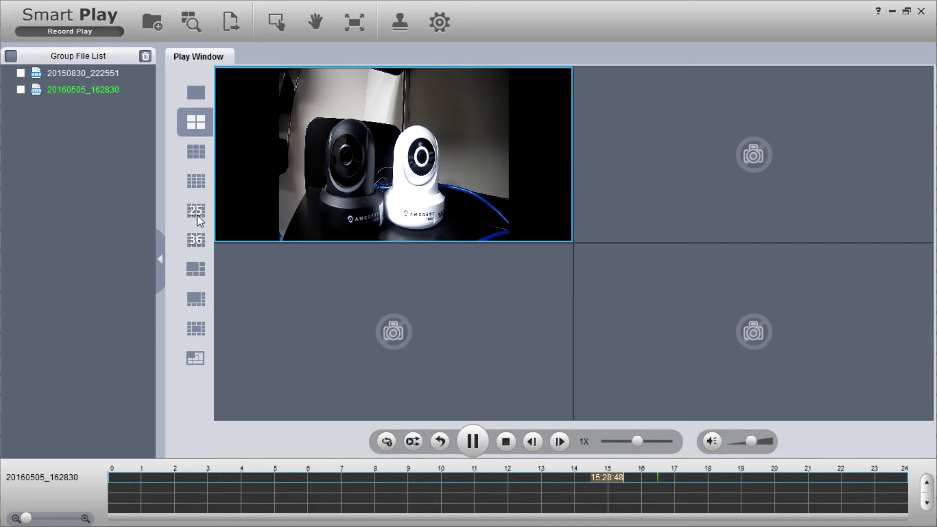
# - Try the 36, 1+5, 1+7 and 12+1 layouts, return to 4-split, set 1X speed and stop
pyautogui.click(196, 241)
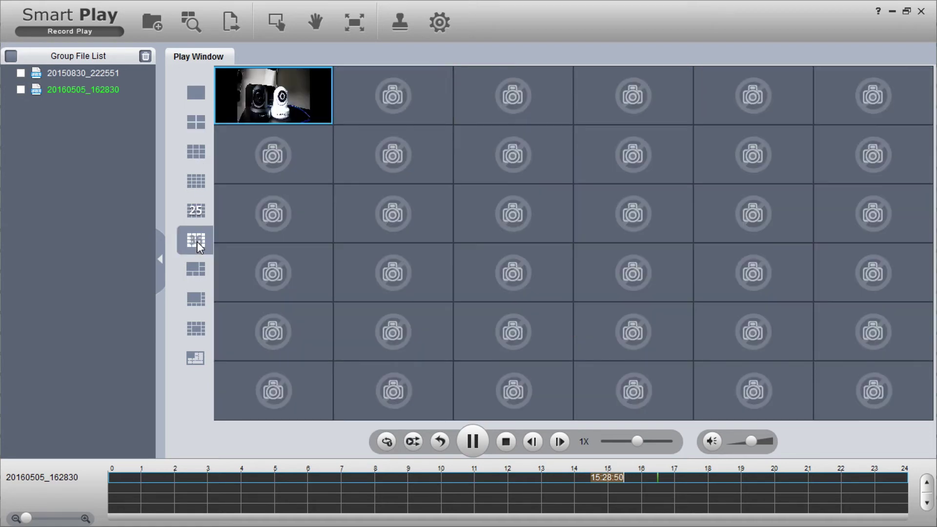
pyautogui.click(195, 272)
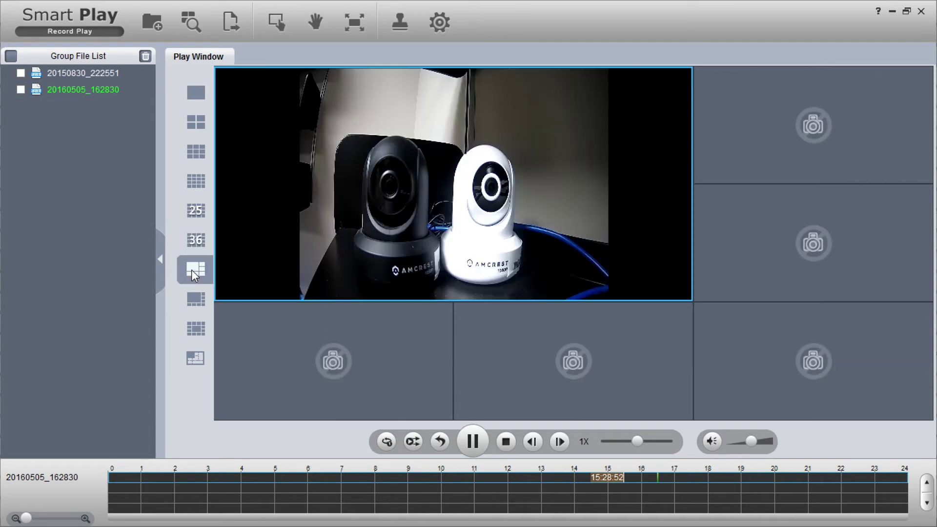
pyautogui.click(197, 299)
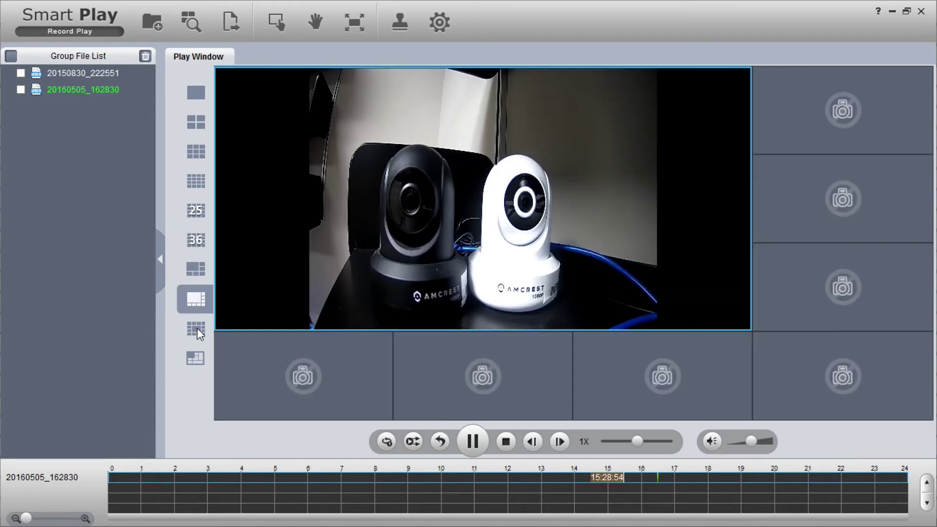
pyautogui.click(197, 329)
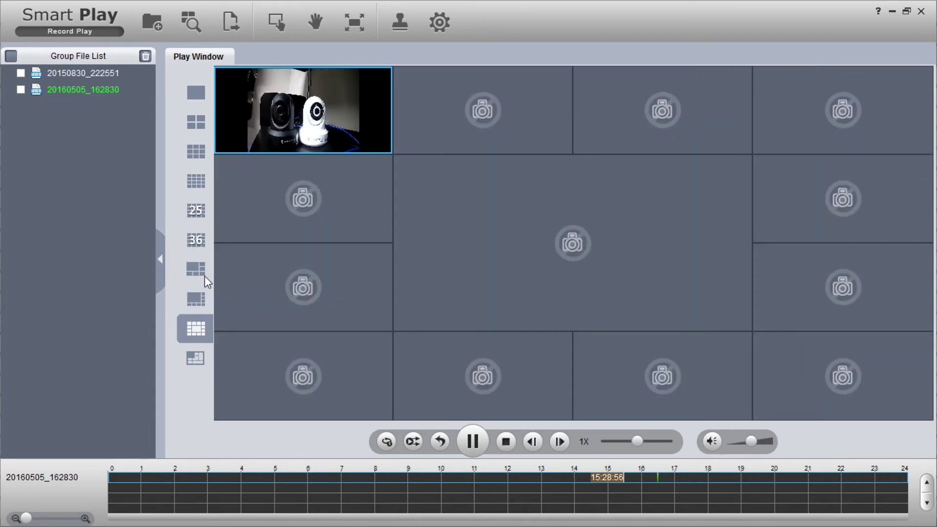
pyautogui.click(199, 124)
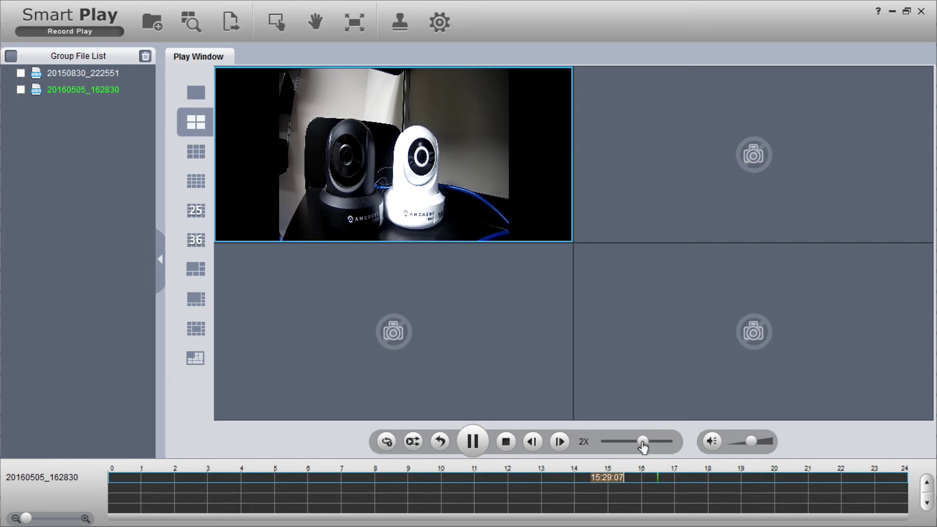
pyautogui.moveTo(643, 445); pyautogui.dragTo(636, 442)
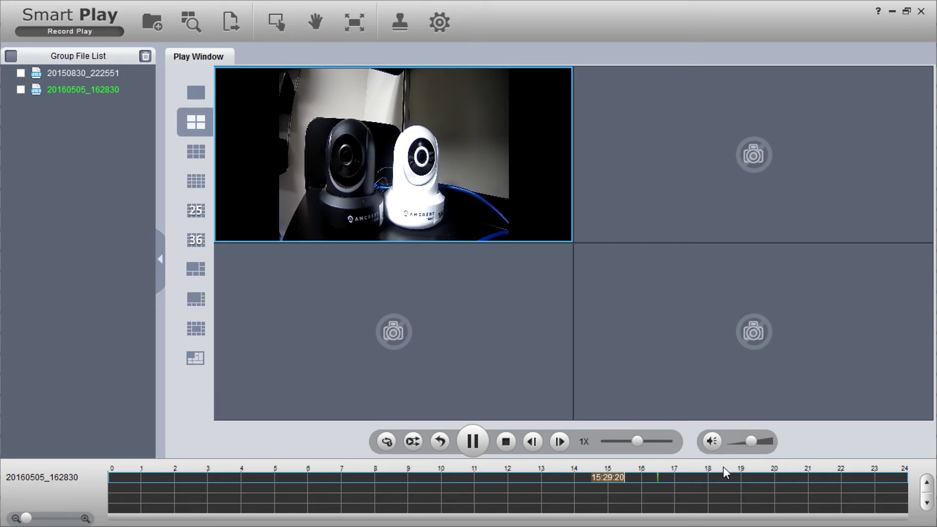
pyautogui.click(507, 449)
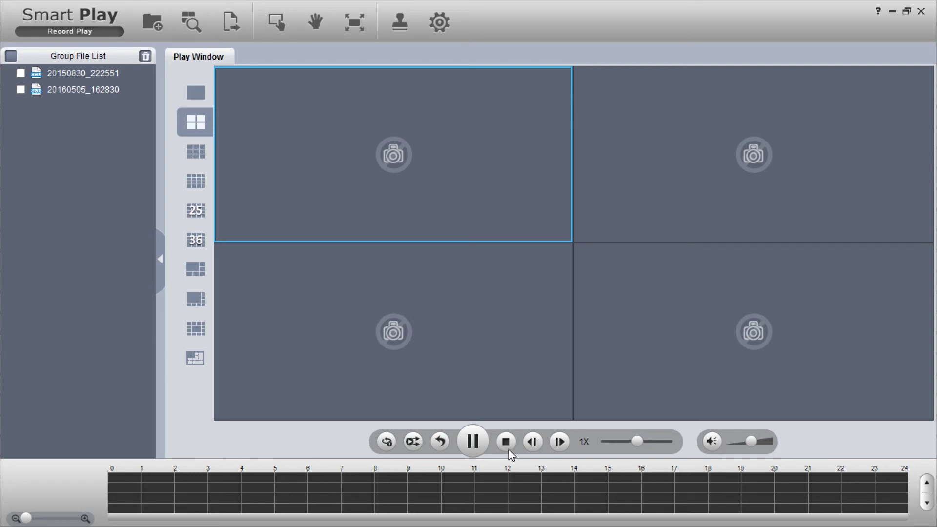
# - Replay 20160505_162830, then tick it on the Export File page with AVI as format
pyautogui.doubleClick(98, 89)
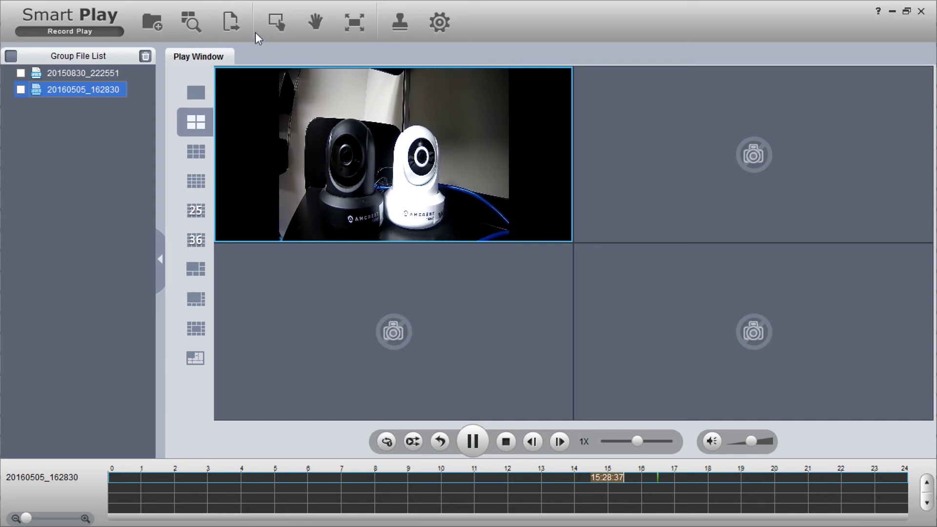
pyautogui.click(233, 24)
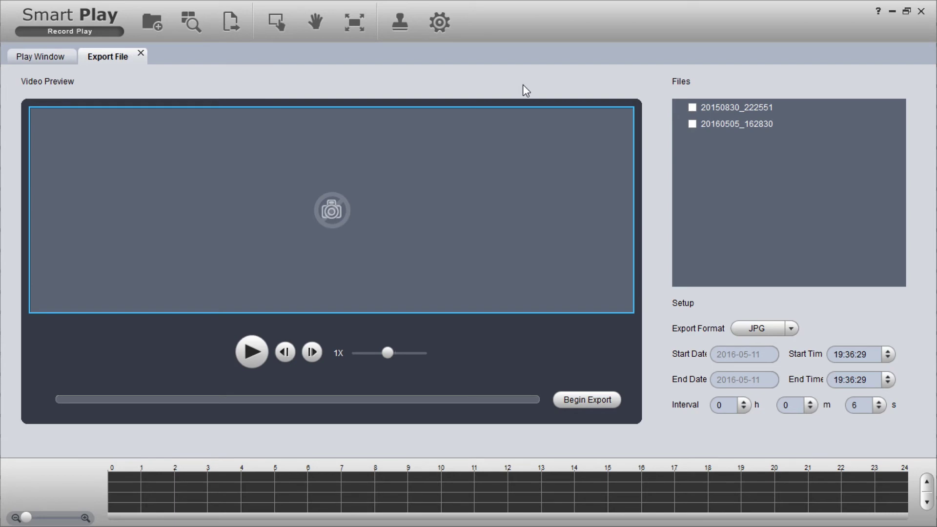
pyautogui.click(692, 123)
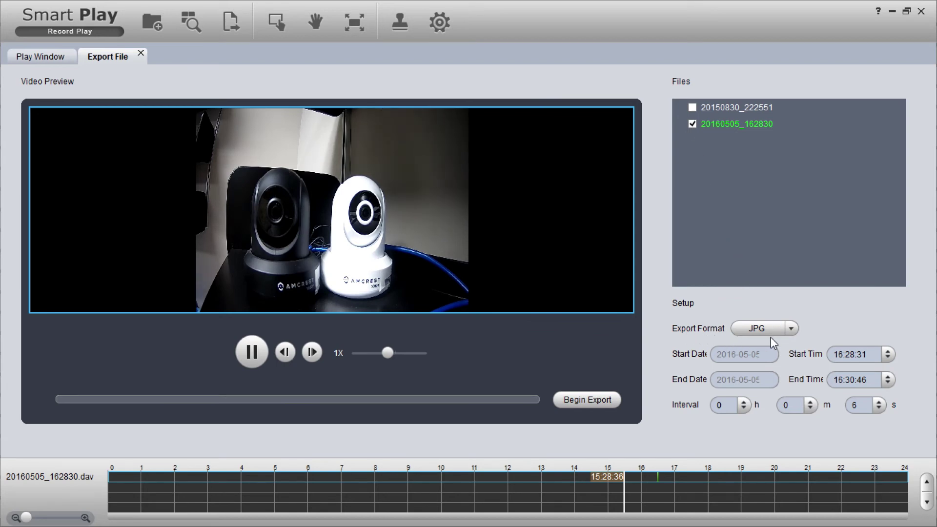
pyautogui.click(790, 329)
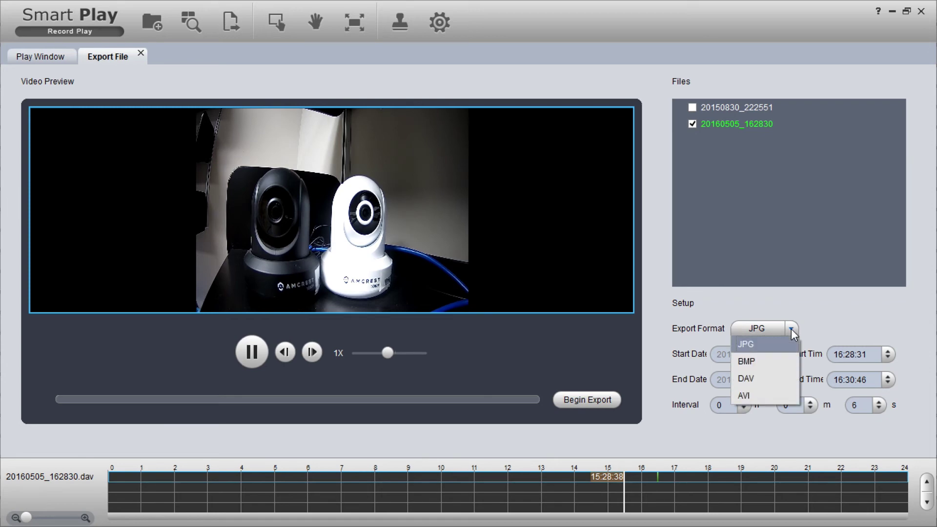
pyautogui.click(766, 396)
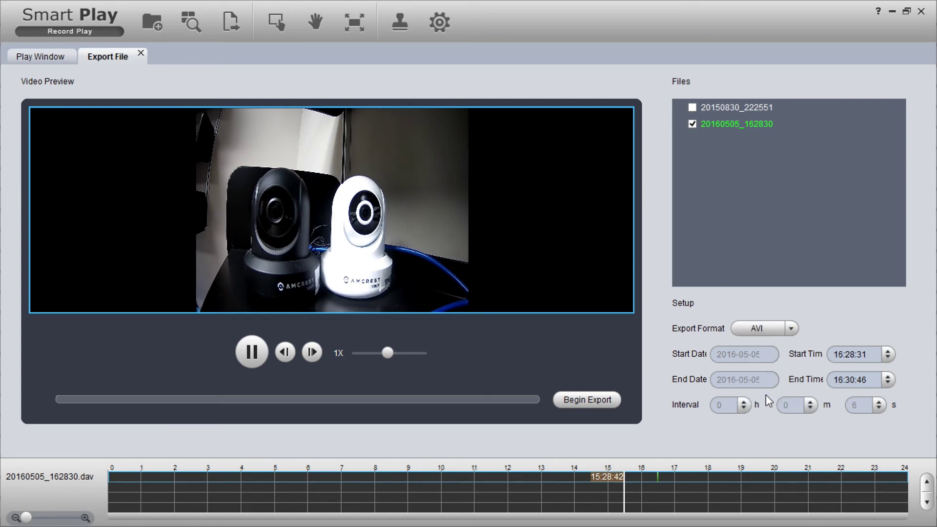
# - Export to the User > Desktop folder, dismiss the completion message, and minimize Smart Play
pyautogui.click(585, 401)
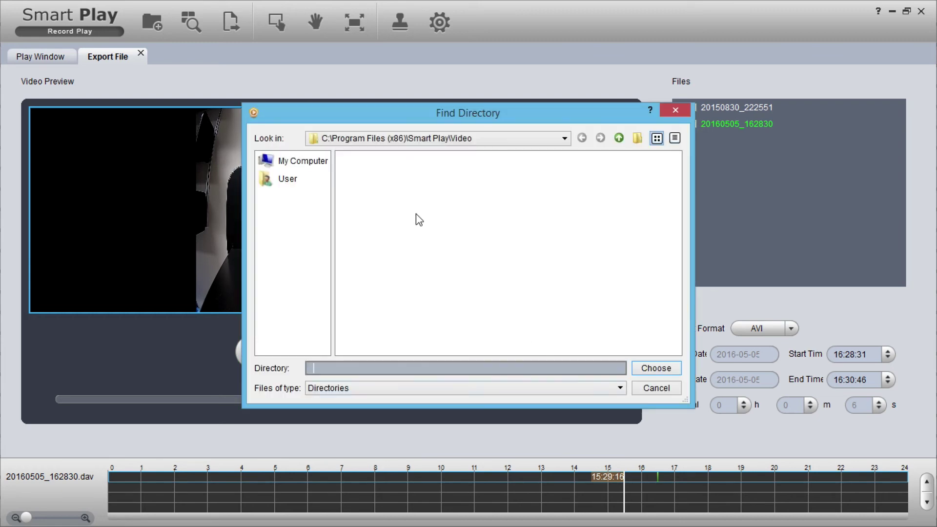
pyautogui.click(315, 167)
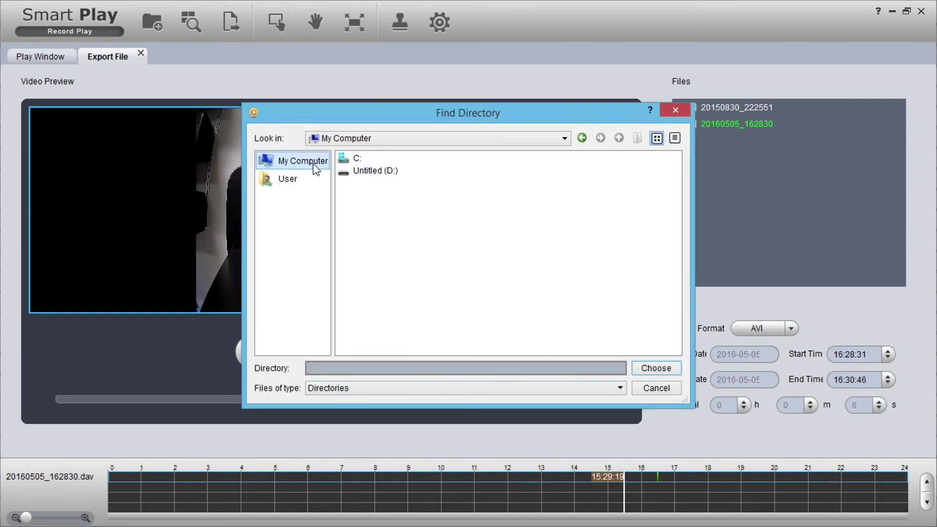
pyautogui.click(304, 178)
pyautogui.click(379, 184)
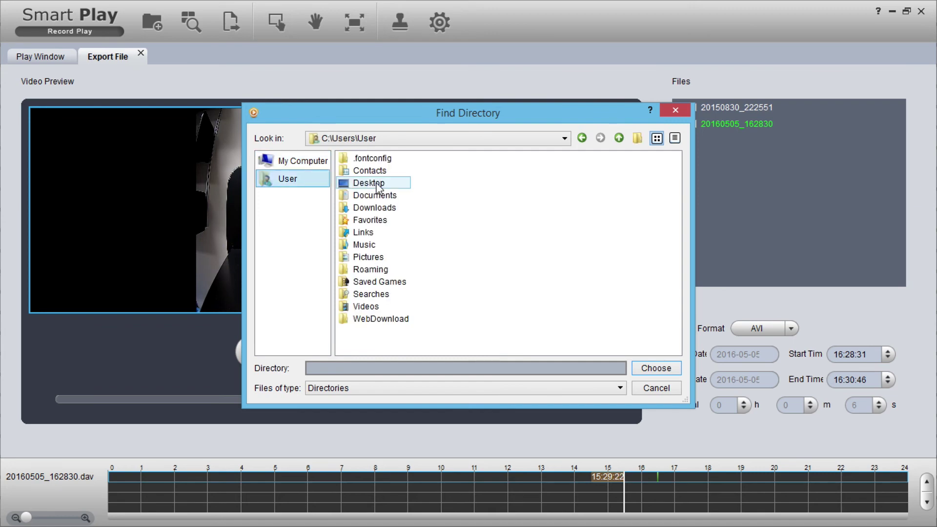
pyautogui.click(648, 370)
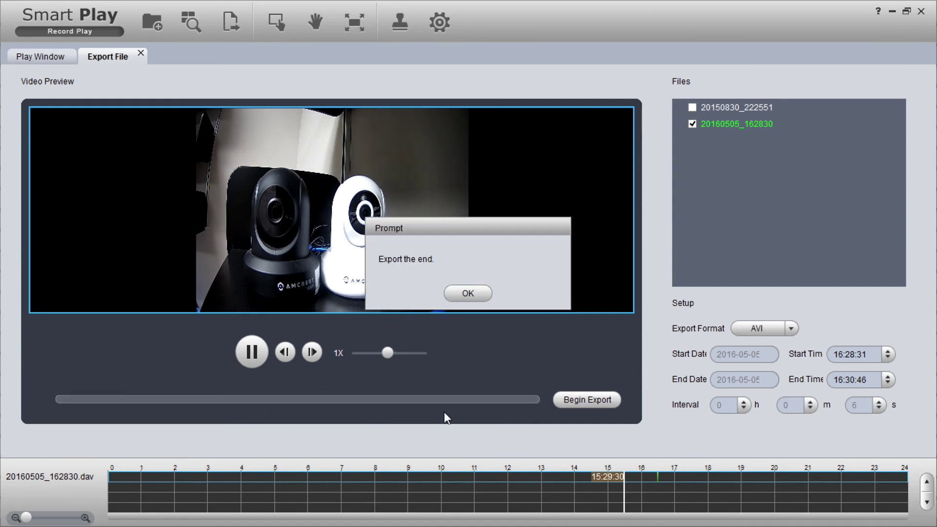
pyautogui.click(457, 293)
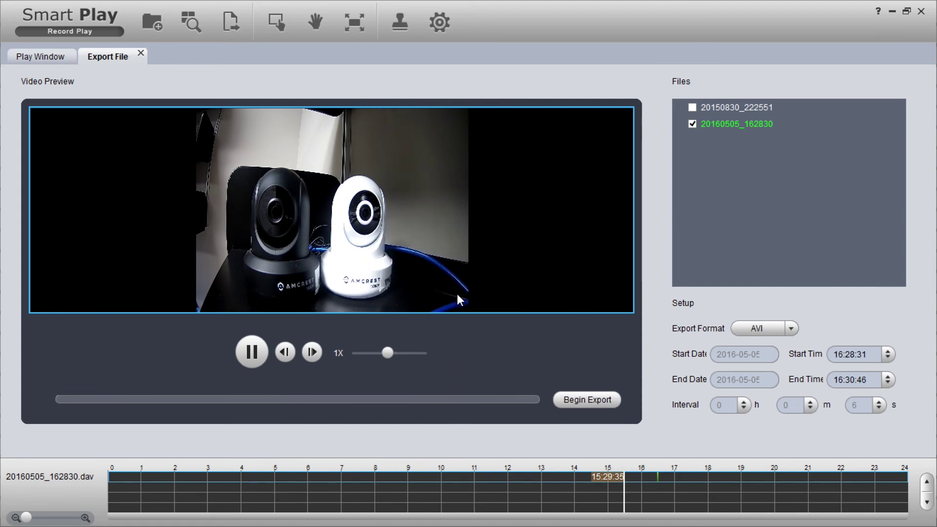
pyautogui.click(892, 11)
# - Minimize the remaining window so the exported 20160505_162830 video shows on the desktop
pyautogui.click(914, 10)
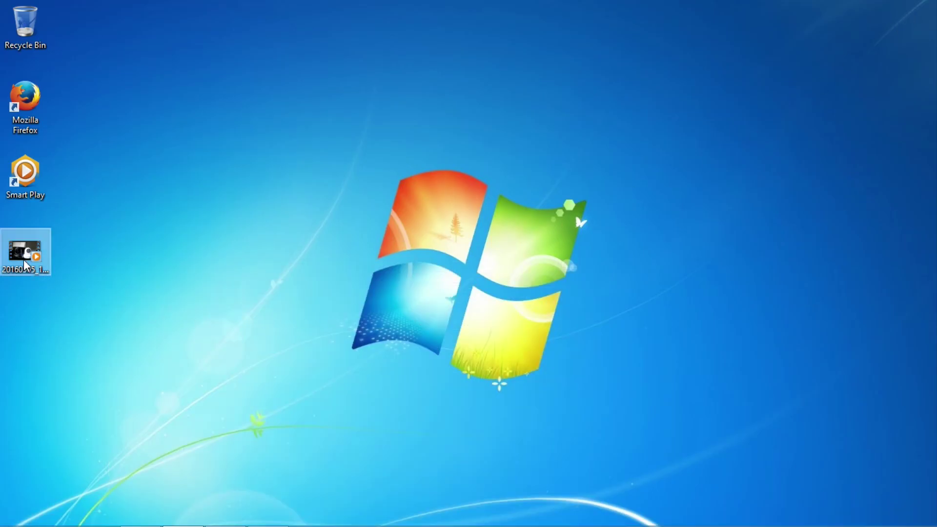